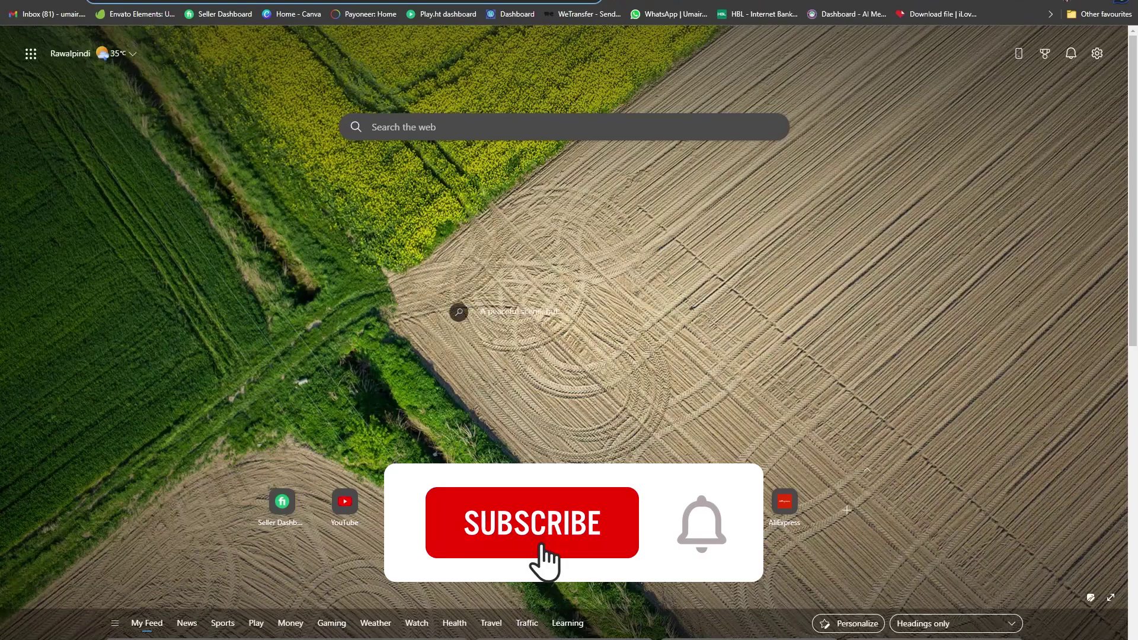
- Search Google for 'chatgpt file uploader extension'
click(145, 3)
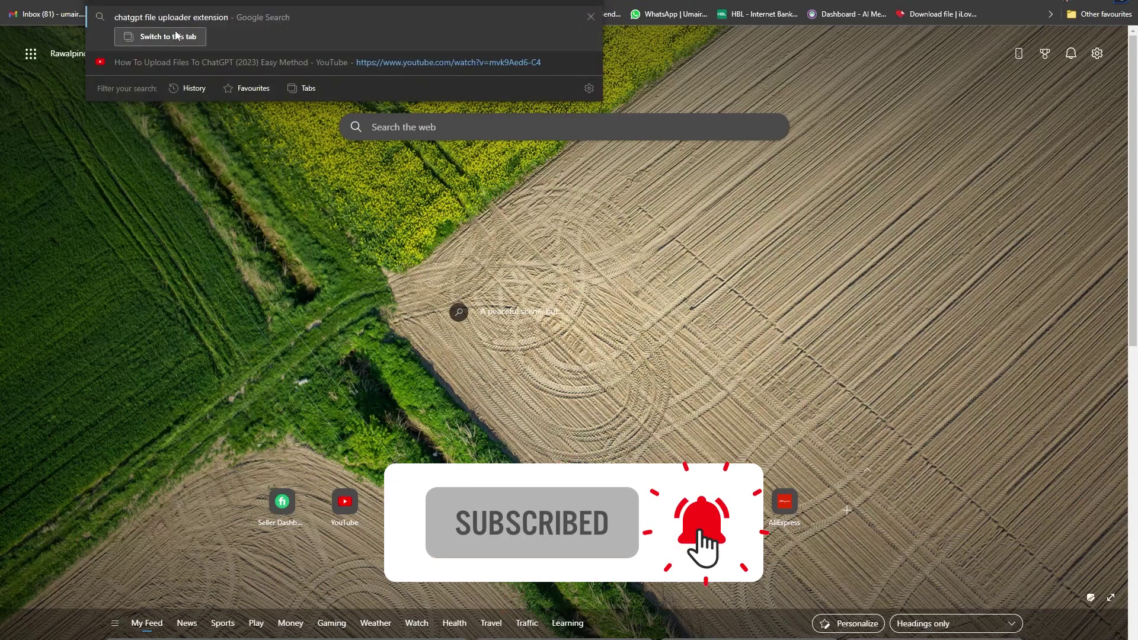
text(chatgpt file uploader extension)
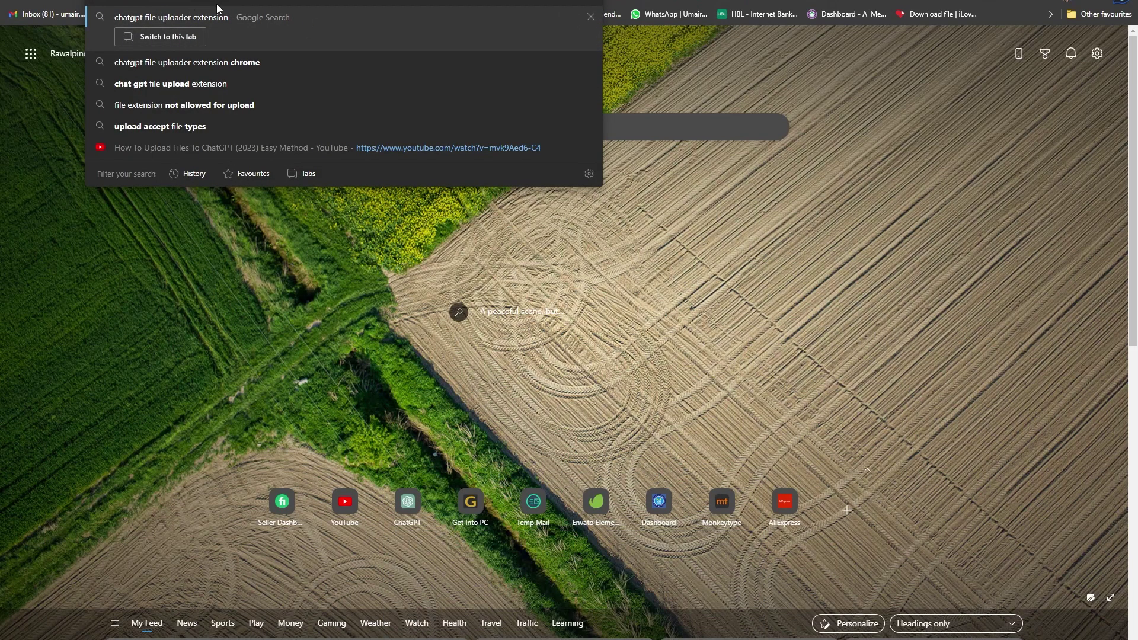
key(Return)
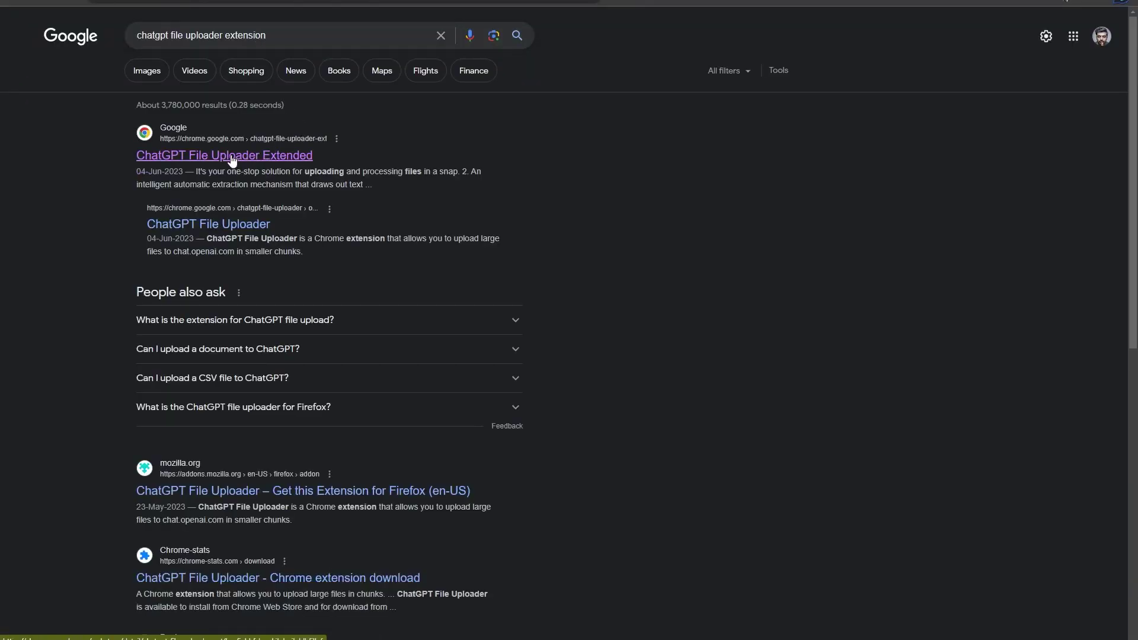
- Add ChatGPT File Uploader Extended to Edge from its store page, declining the Chrome prompt
click(233, 157)
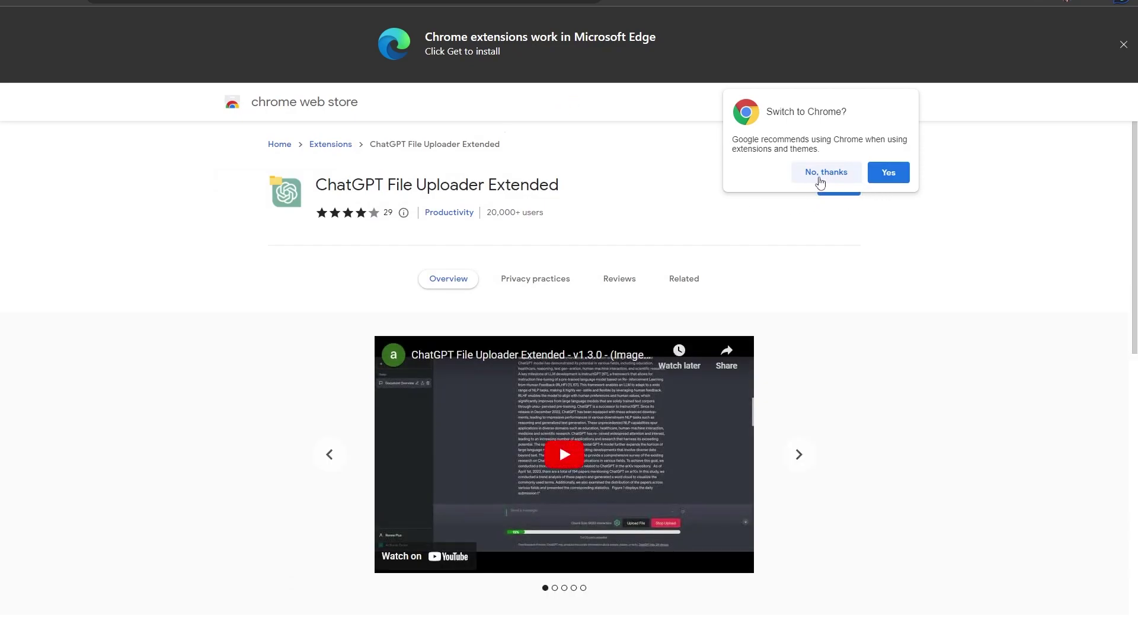
click(825, 173)
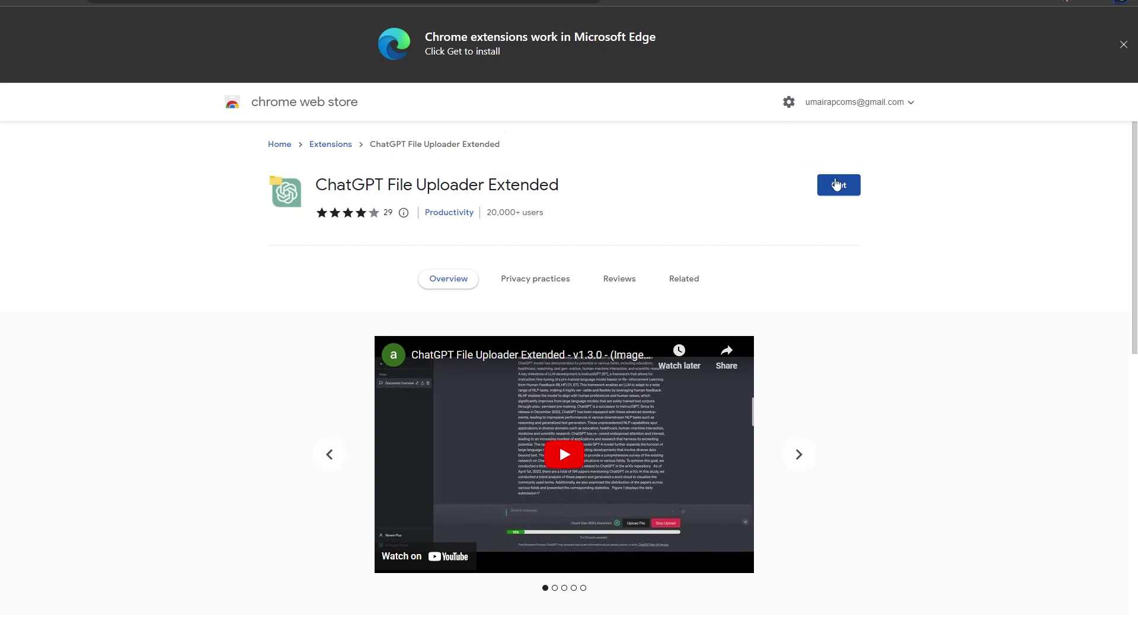
click(836, 189)
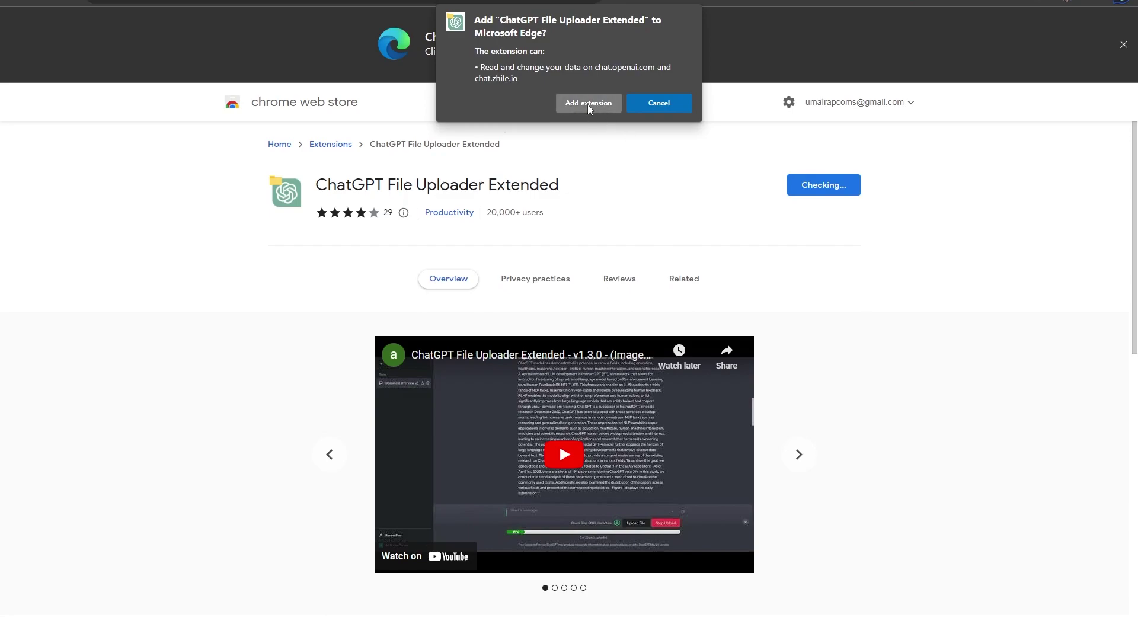
click(588, 105)
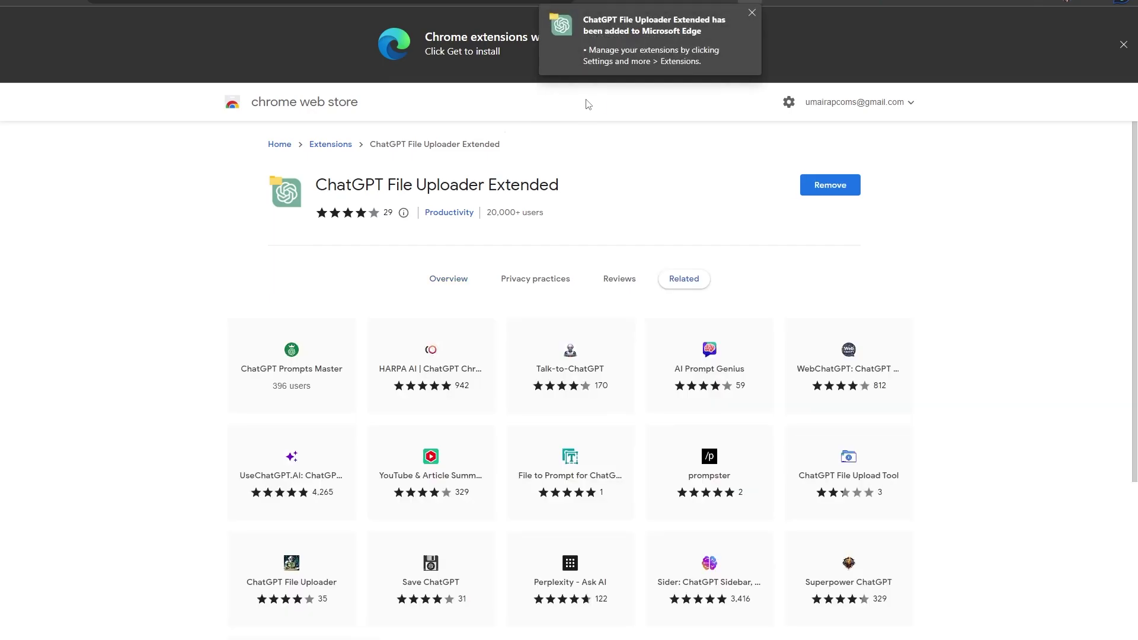
- Reload the ChatGPT tab and upload the .docx file from Downloads via Upload File
key(ctrl+Tab)
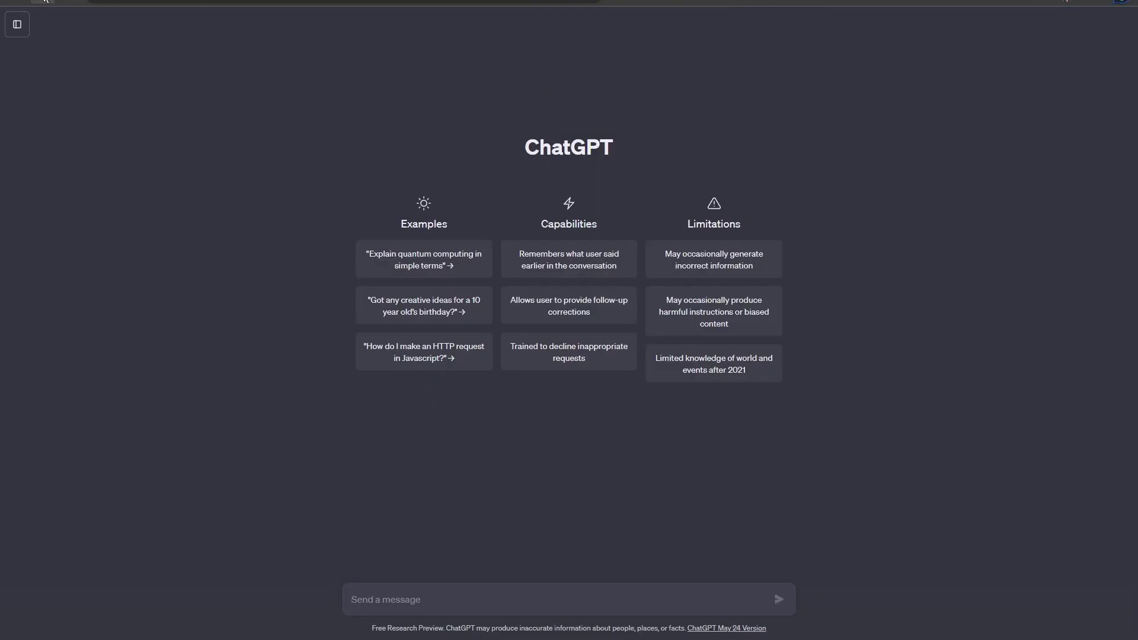
key(F5)
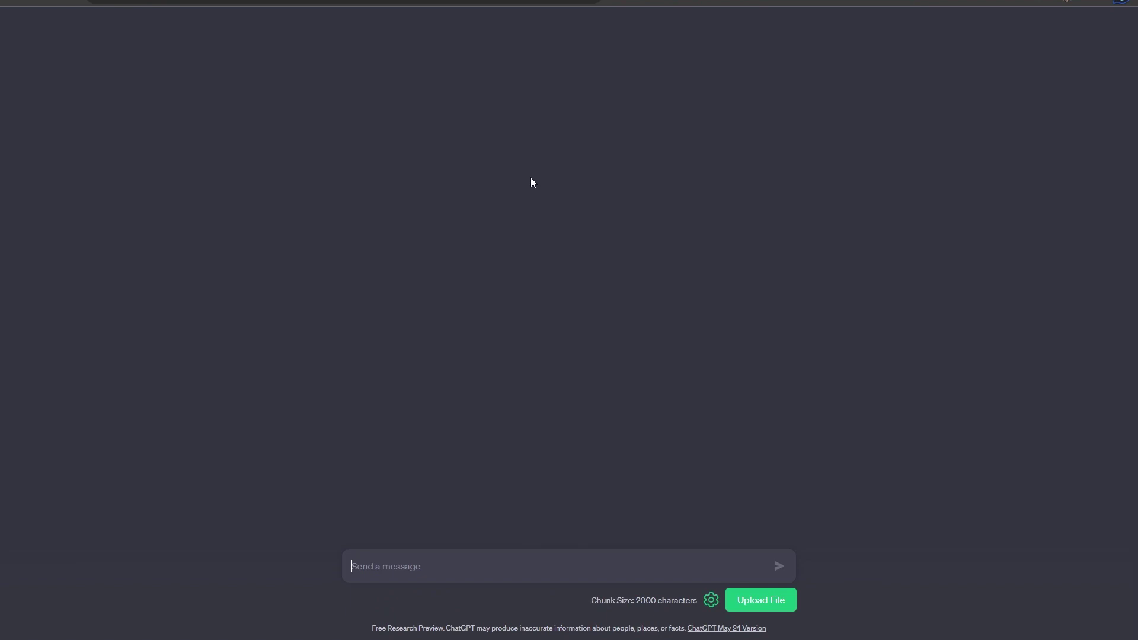
click(763, 602)
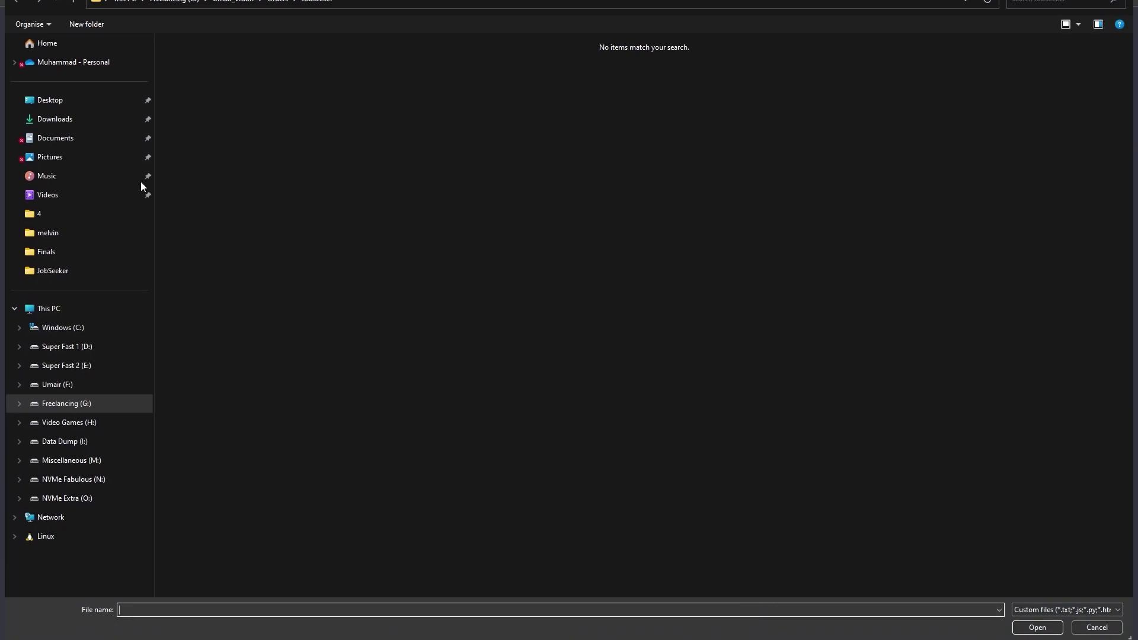
click(67, 118)
double_click(194, 94)
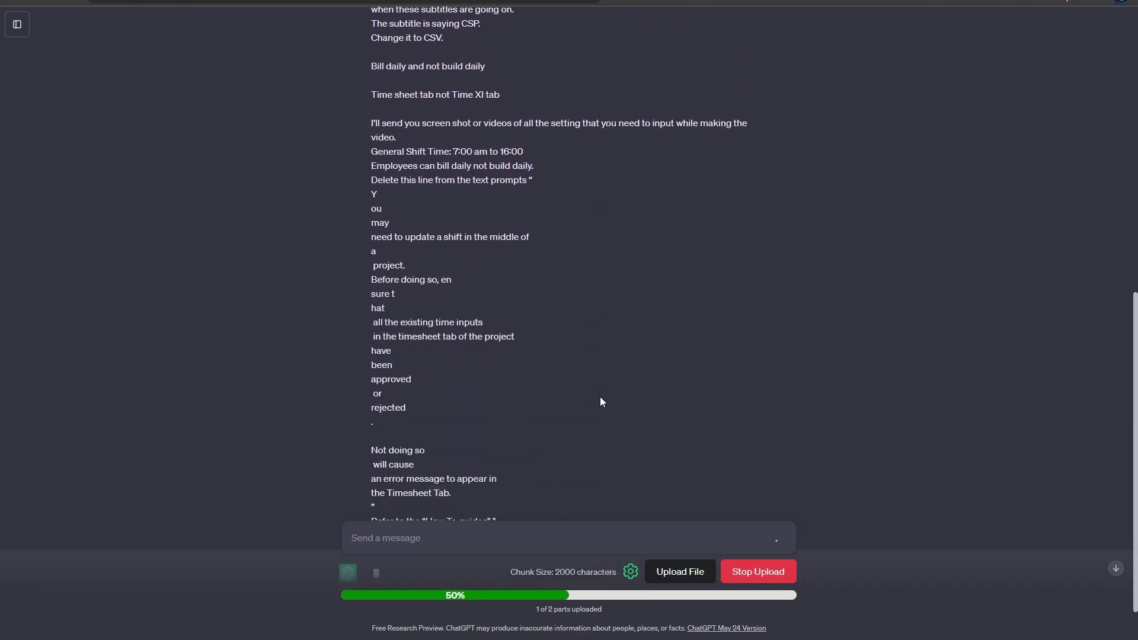
scroll(602, 397, up, 8)
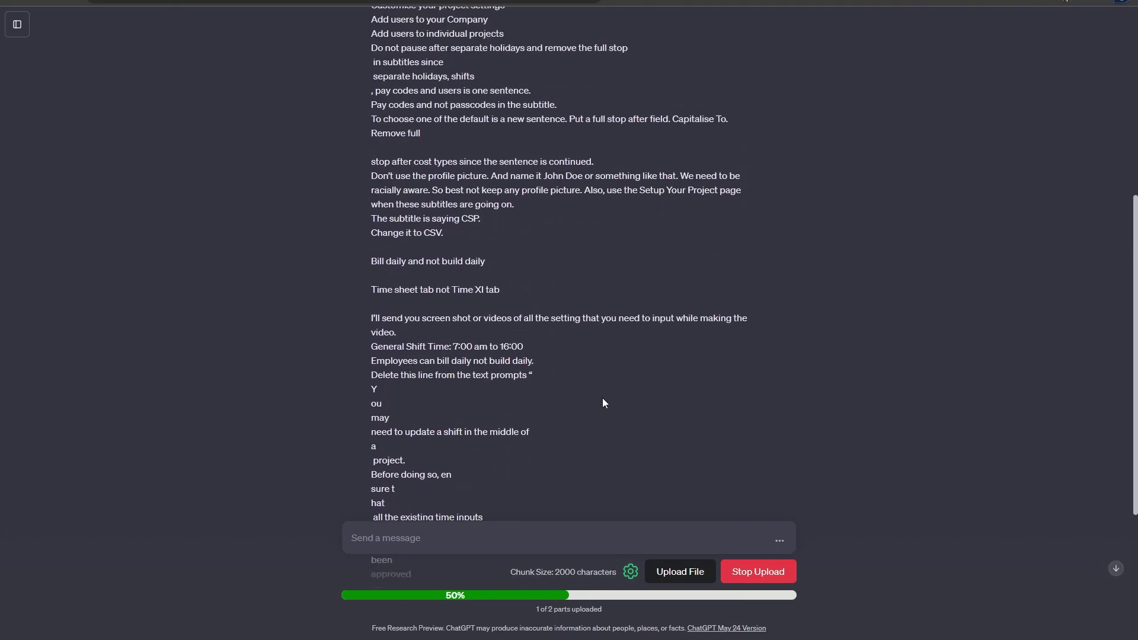
scroll(602, 398, up, 5)
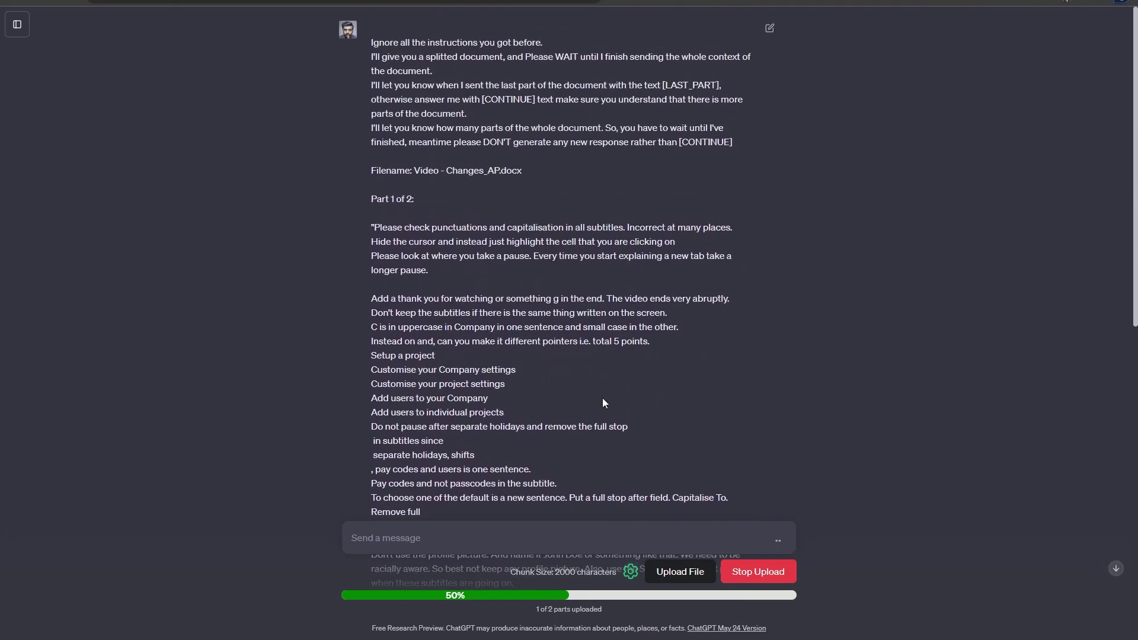